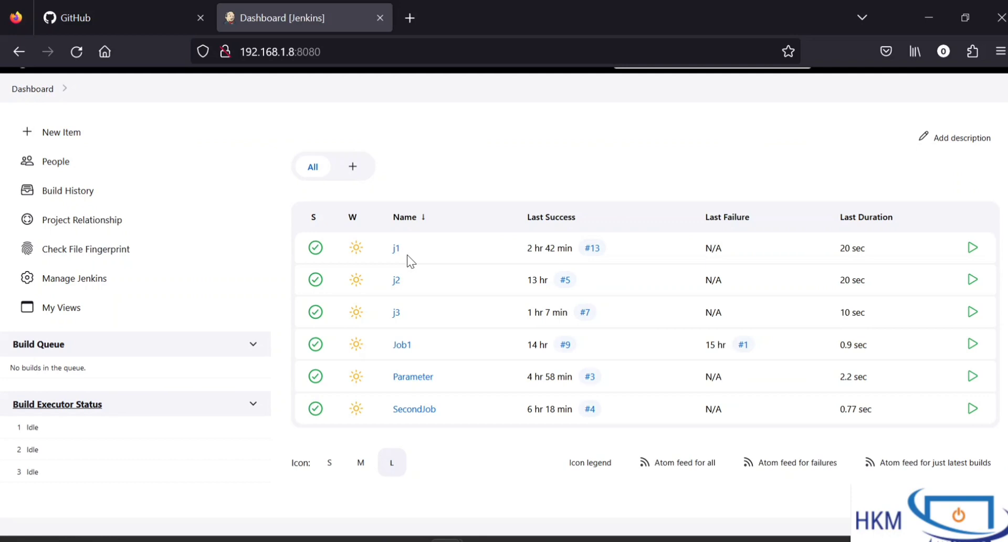
Create a new freestyle project named Retry.
click(61, 137)
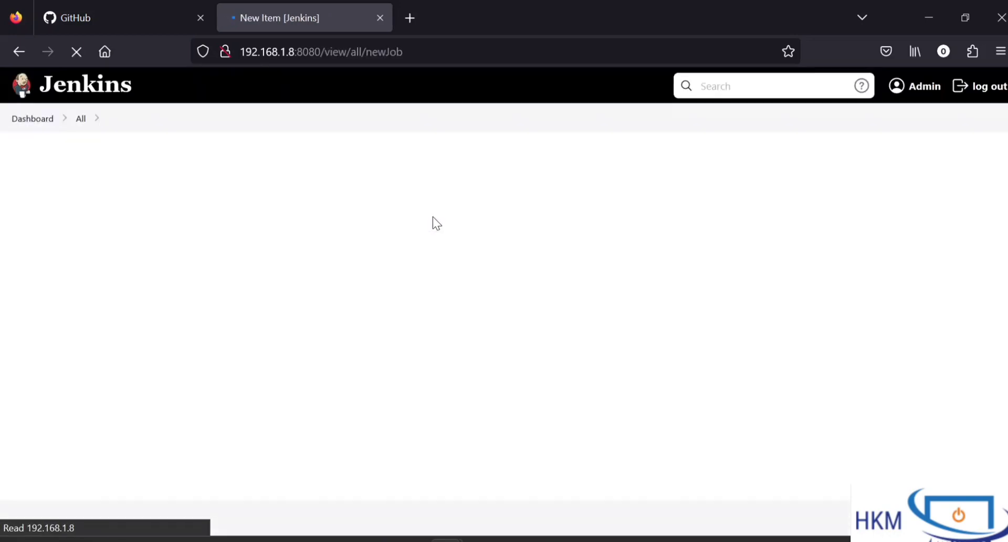
text(R)
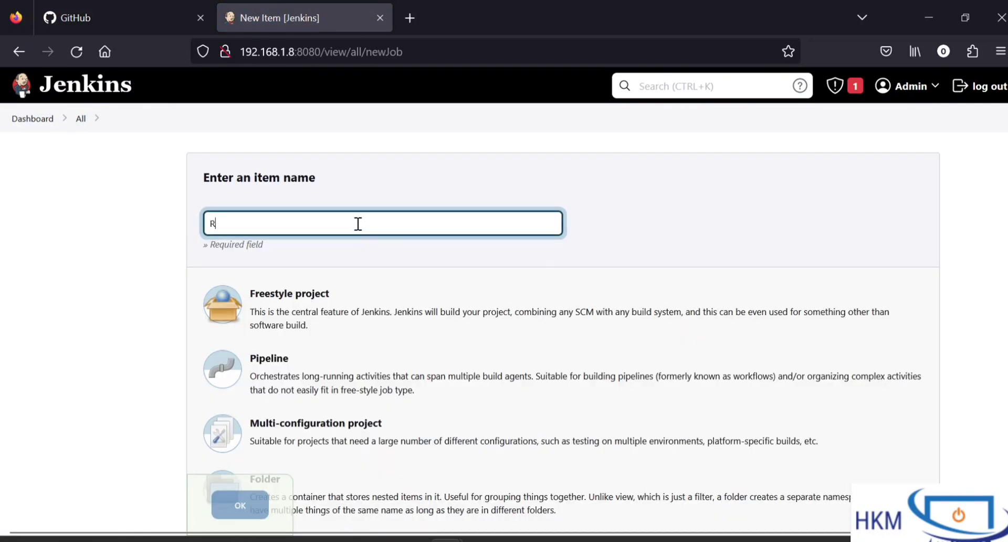
text(etr)
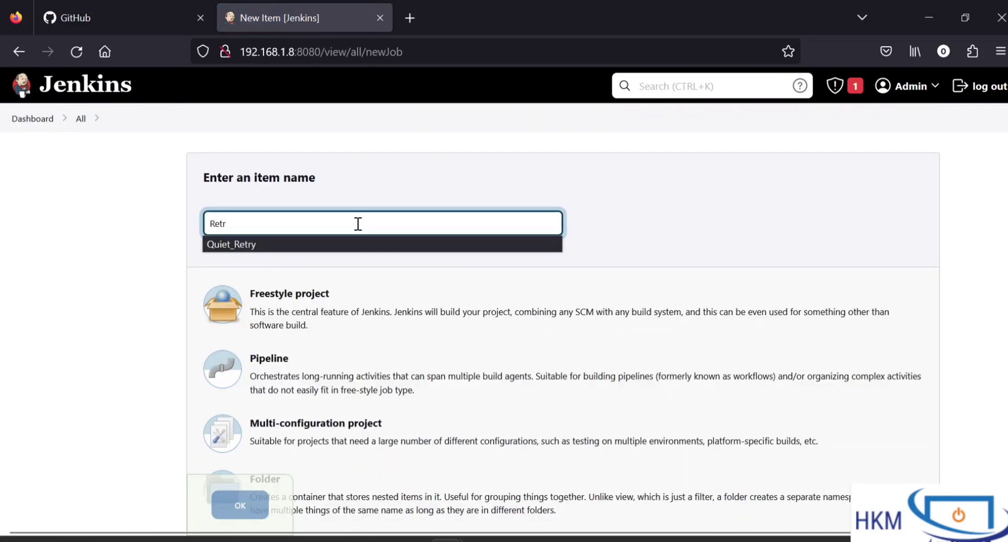
text(y)
key(Escape)
key(ctrl+a)
scroll(370, 192, down, 1)
click(303, 259)
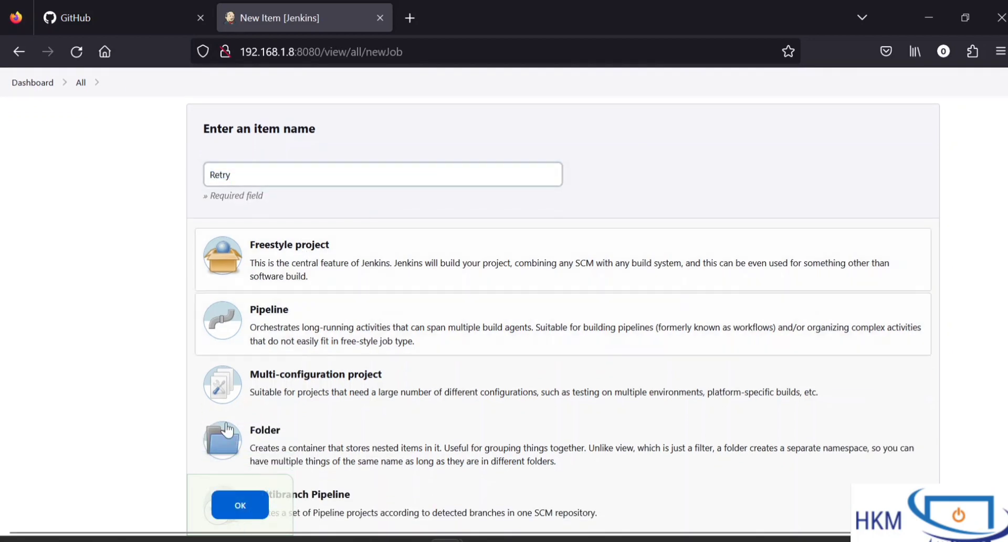
click(240, 506)
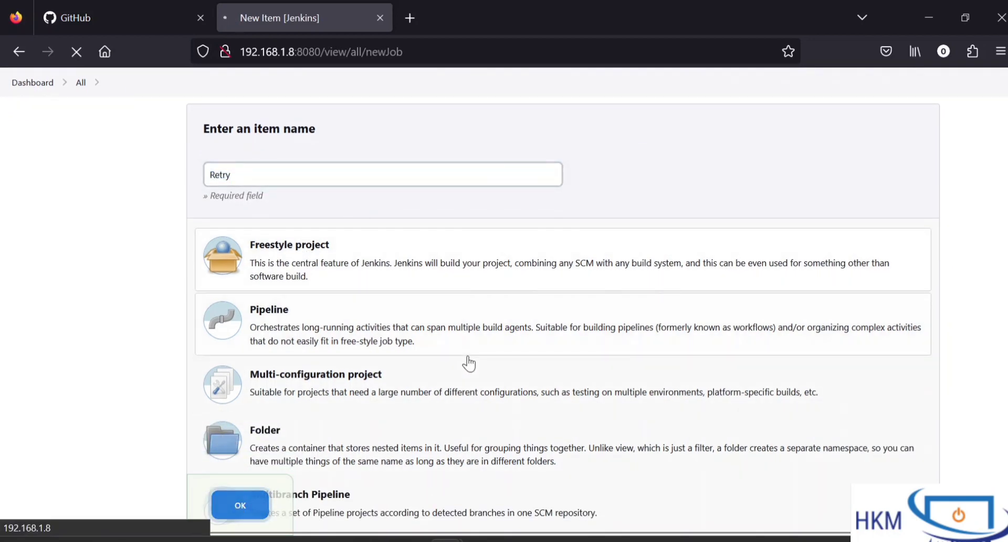
Switch to GitHub and copy the link of the github_youtube repository from the top repositories.
click(144, 13)
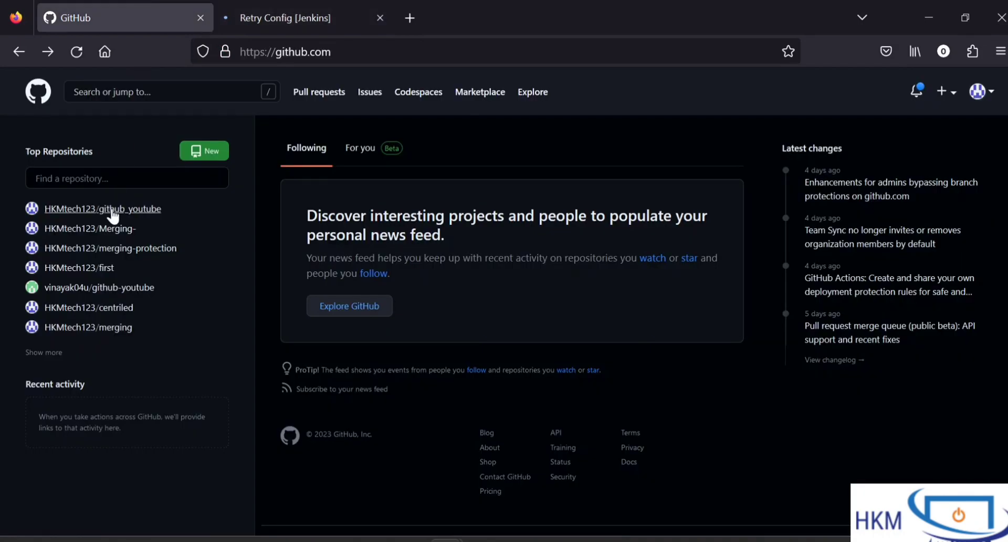
right_click(112, 208)
click(180, 374)
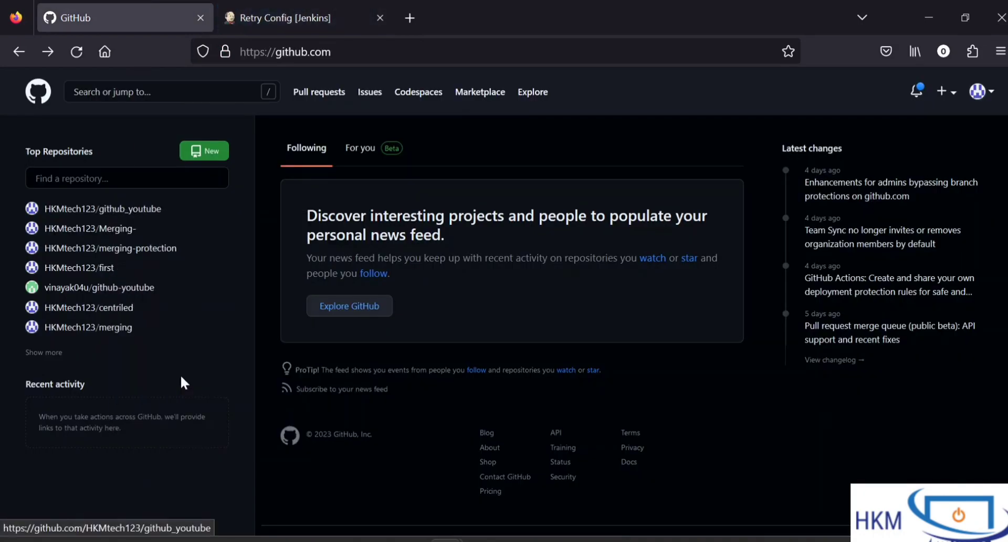
click(280, 12)
scroll(484, 388, down, 1)
scroll(484, 388, down, 3)
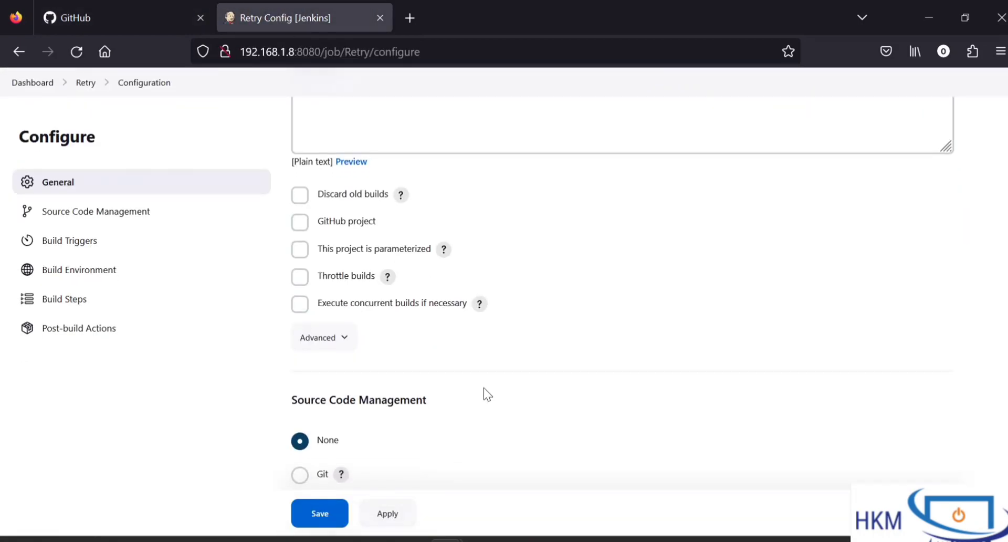
scroll(355, 336, down, 5)
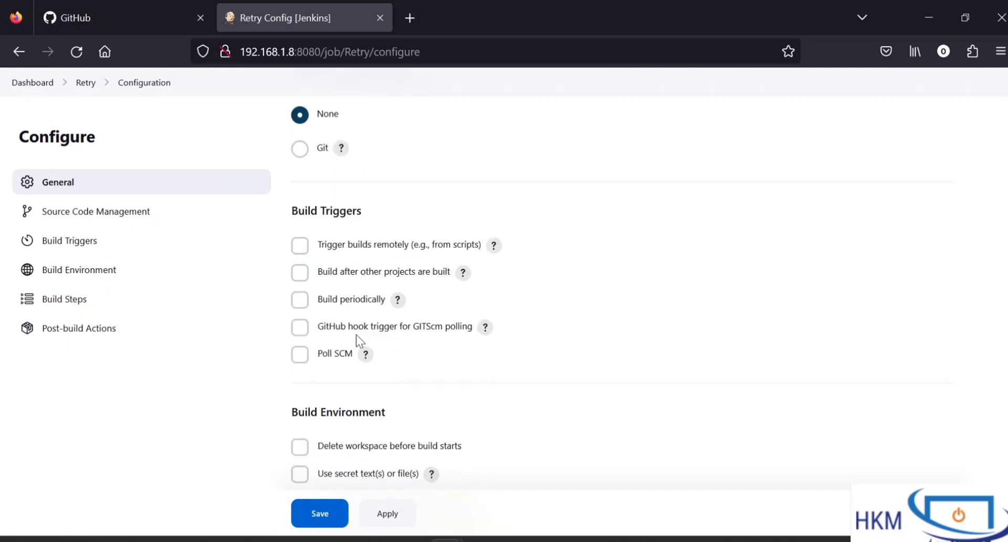
click(300, 131)
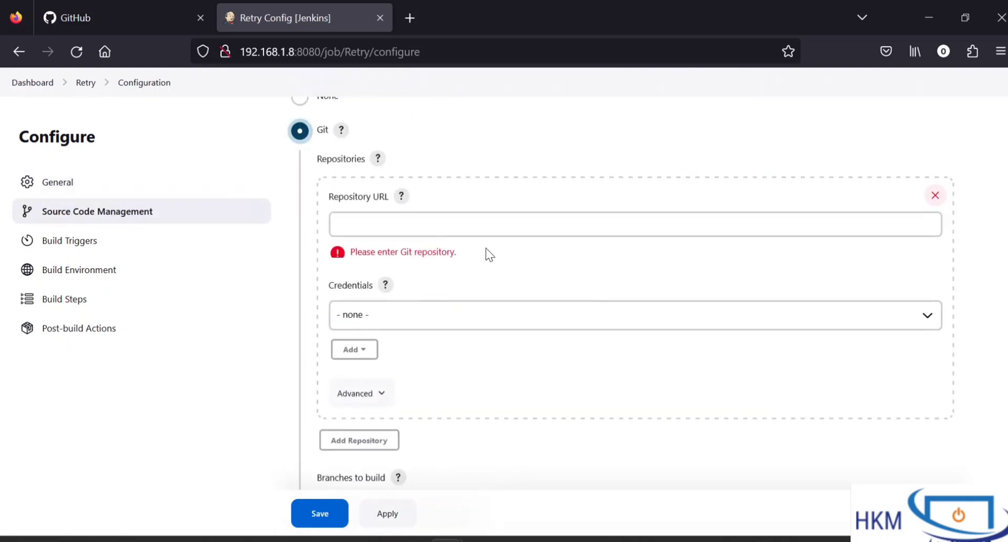
click(505, 218)
text(https://github.com/HKMtech123/github_youtube)
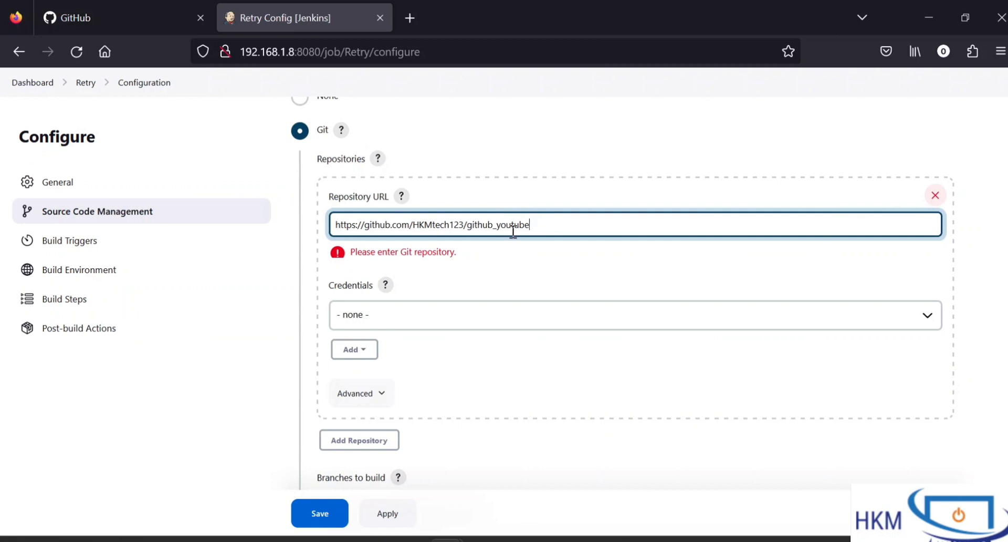
key(BackSpace)
Assign the stored GitHub credentials to the repository and review the connection message under the repository URL.
click(430, 314)
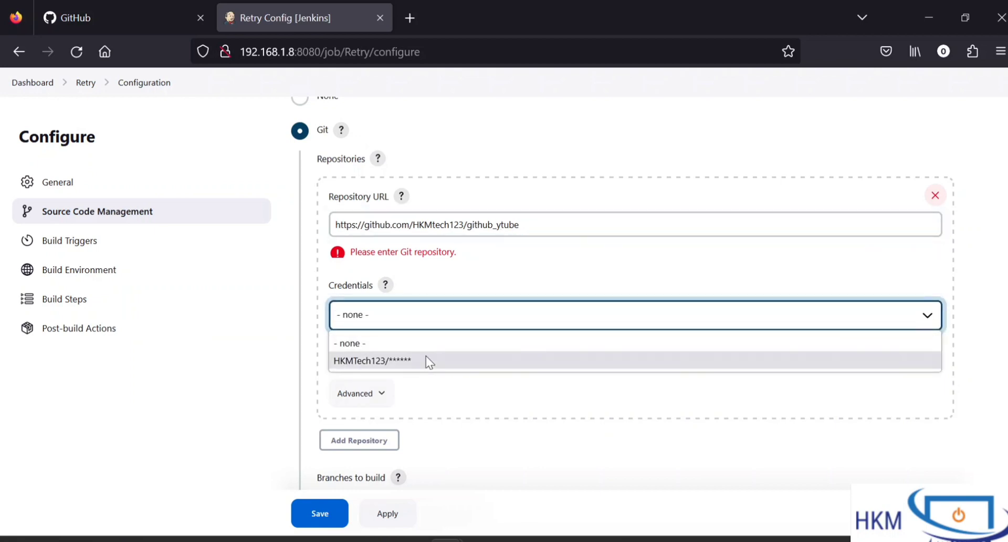
click(426, 357)
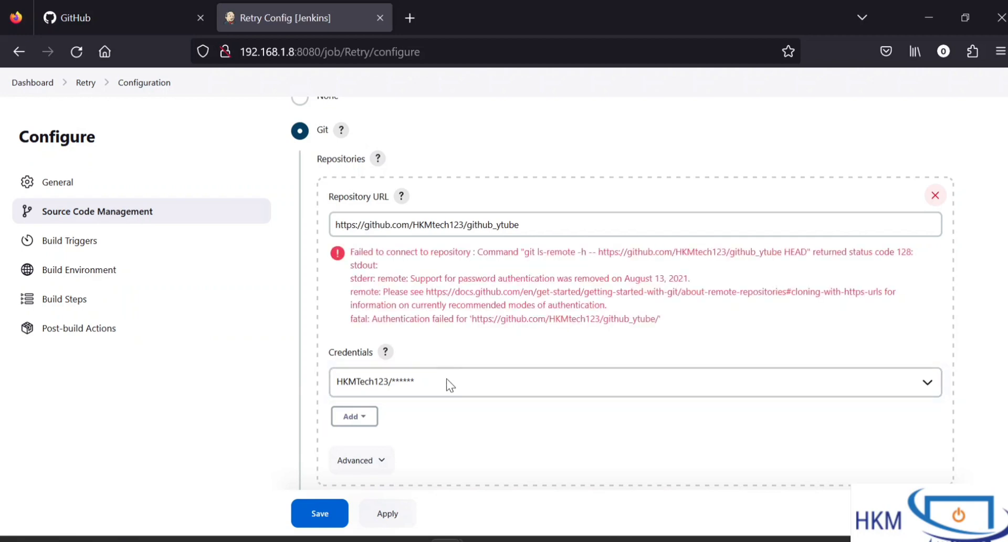
scroll(464, 425, up, 3)
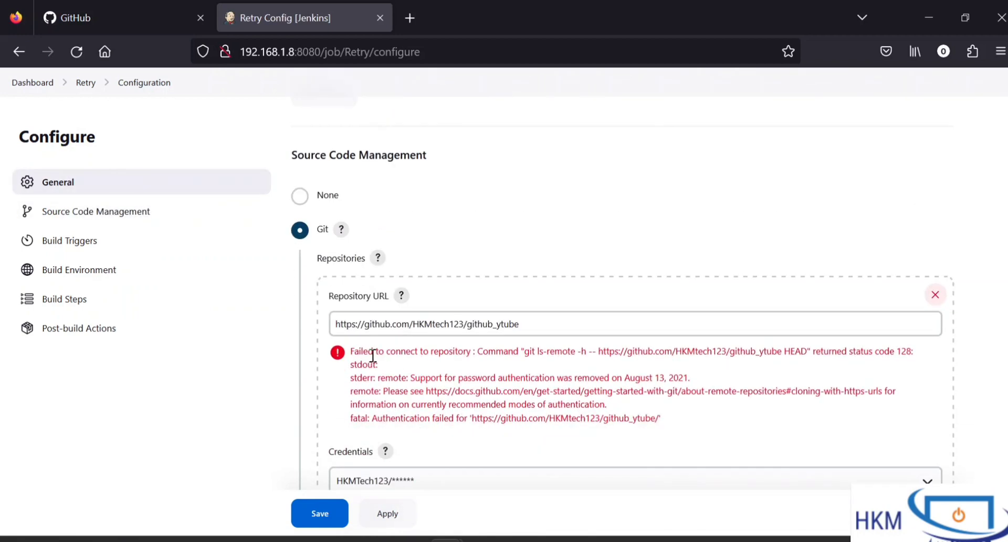
drag(374, 352, 641, 452)
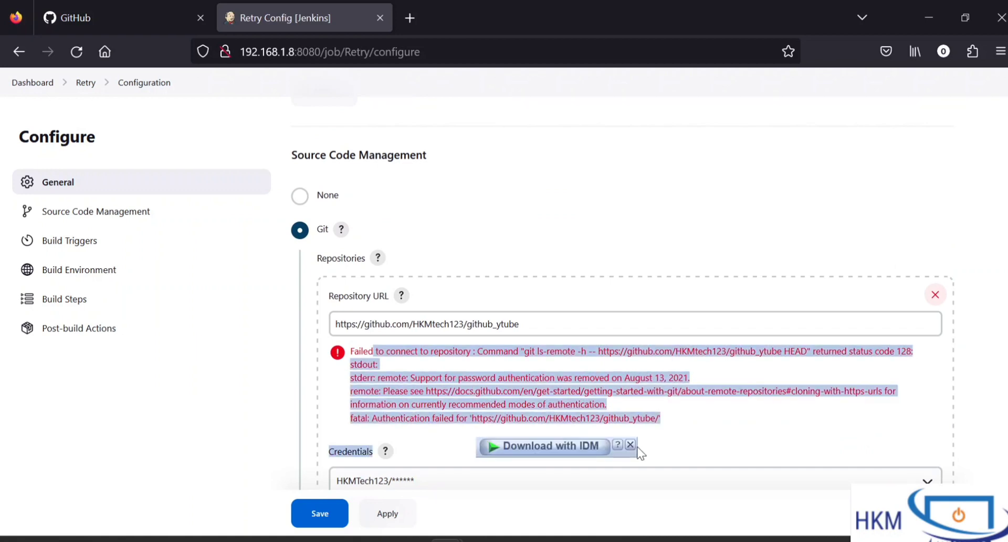
click(654, 420)
scroll(621, 402, down, 1)
Expand the advanced options in the project's general settings.
scroll(618, 402, up, 8)
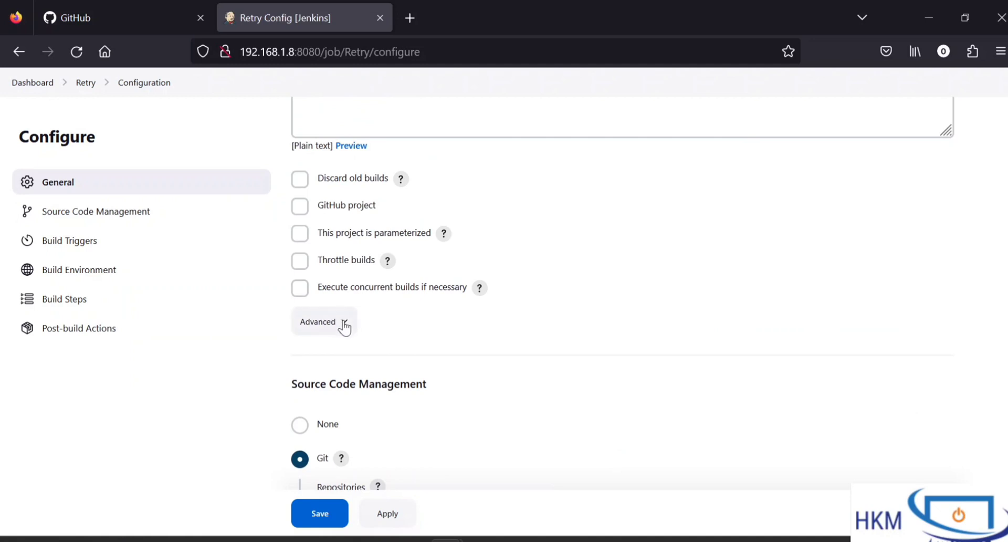
click(344, 320)
scroll(502, 353, down, 1)
scroll(502, 353, up, 1)
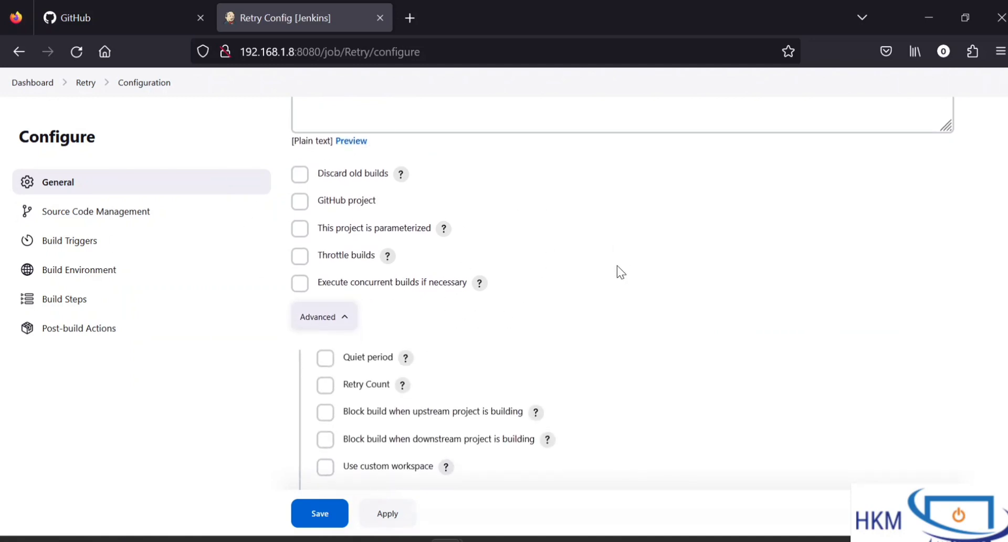
scroll(618, 268, down, 2)
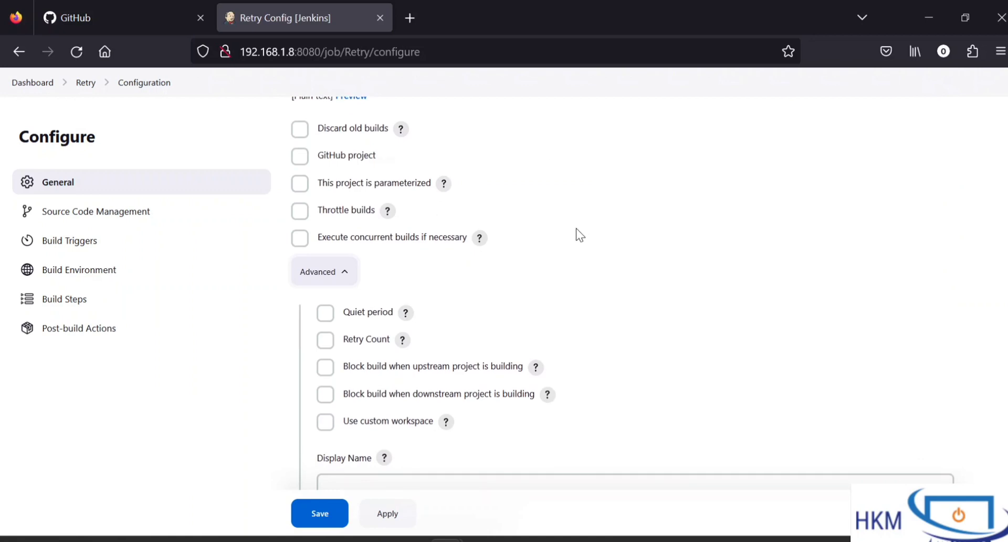
scroll(576, 228, up, 1)
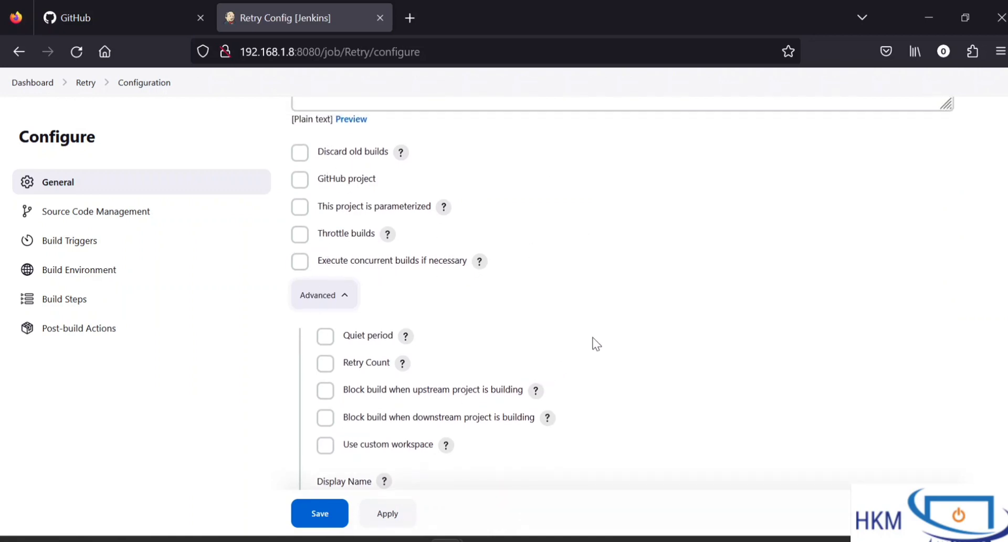
scroll(593, 338, down, 1)
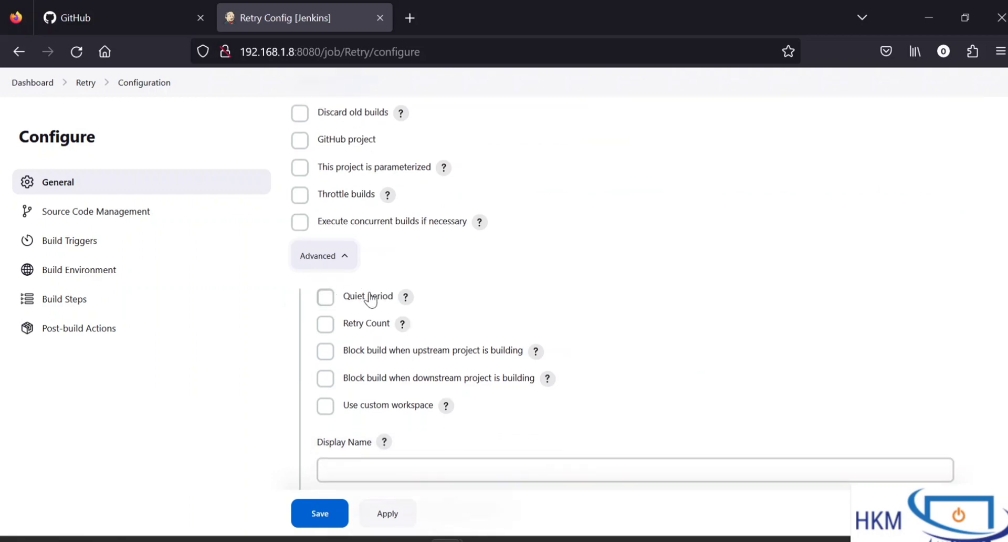
Enable Retry Count with an SCM checkout retry count of 2 and save the project configuration.
click(322, 327)
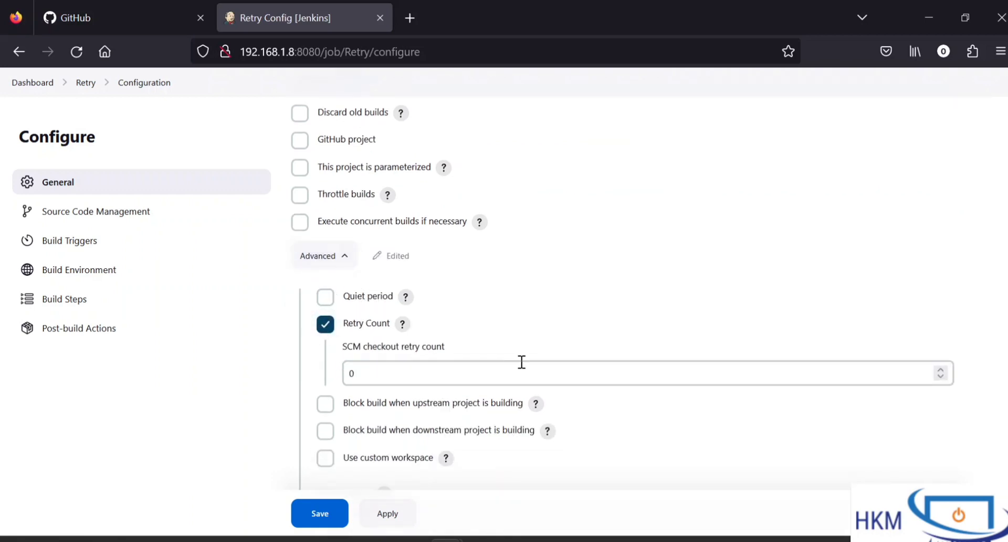
scroll(522, 360, down, 1)
double_click(374, 337)
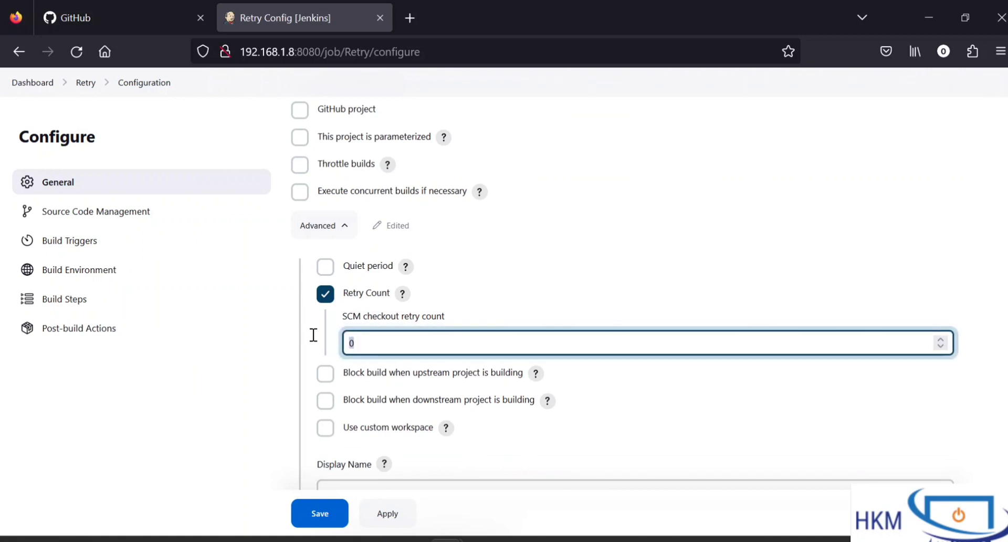
scroll(612, 267, down, 1)
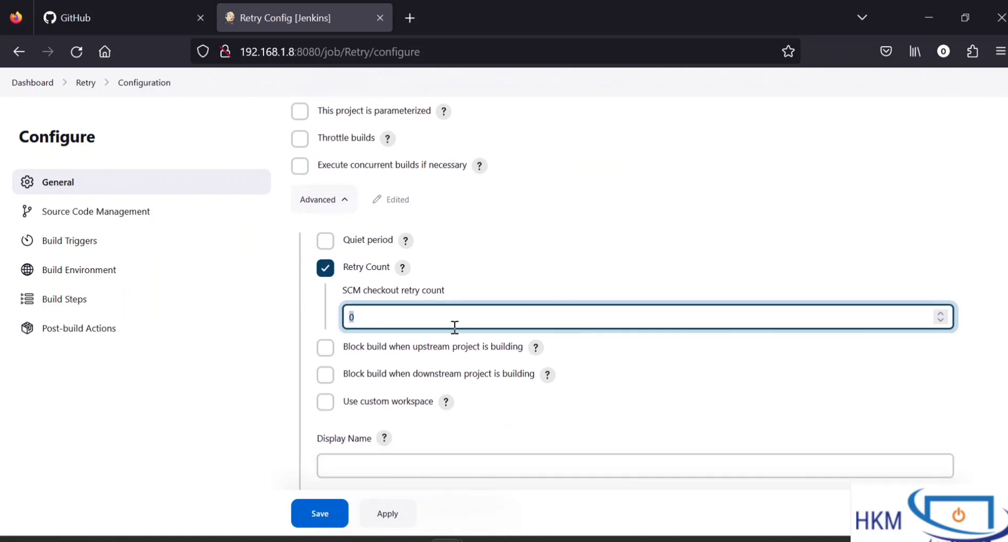
text(2)
scroll(377, 310, up, 1)
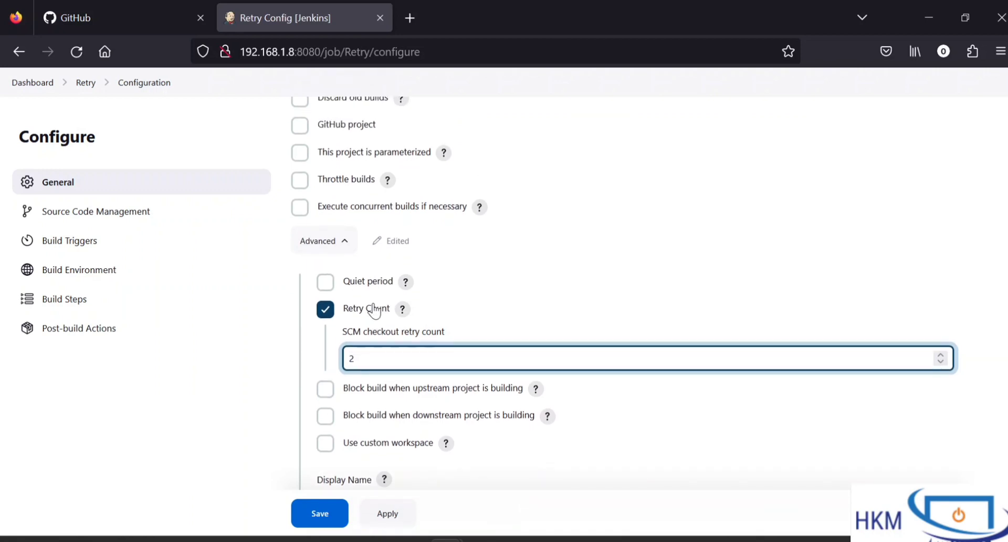
scroll(374, 303, down, 1)
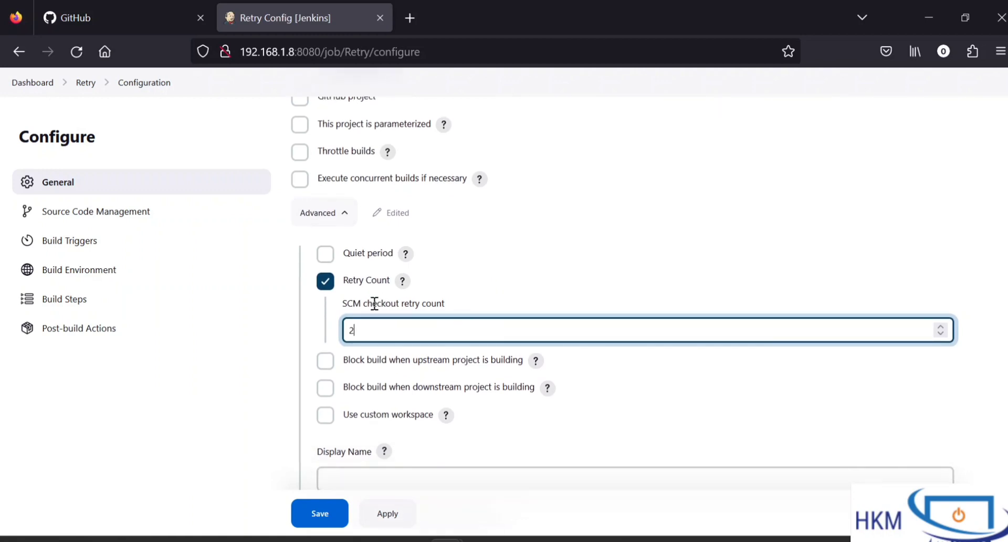
click(332, 512)
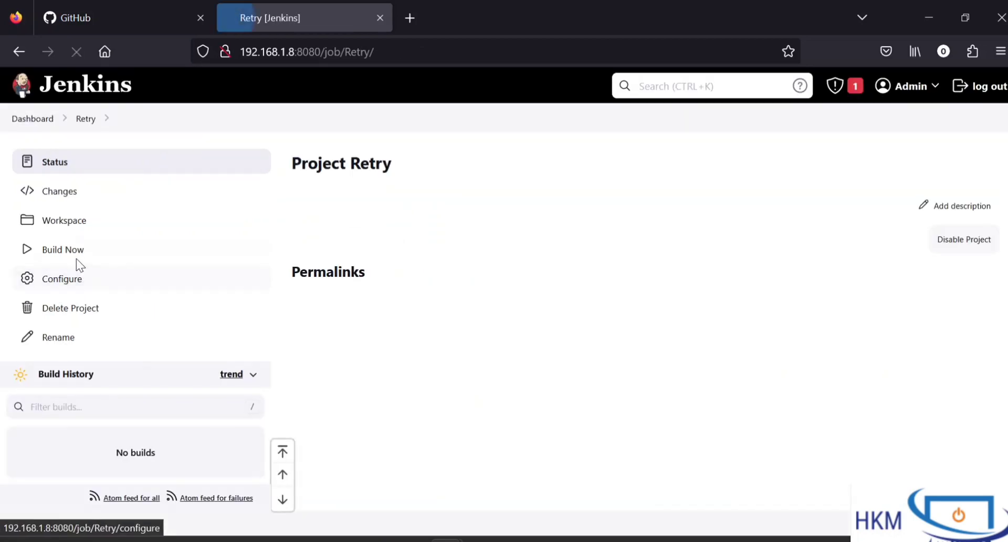
Start a build of the Retry project, open build #1 in a new tab and show its console output.
click(72, 260)
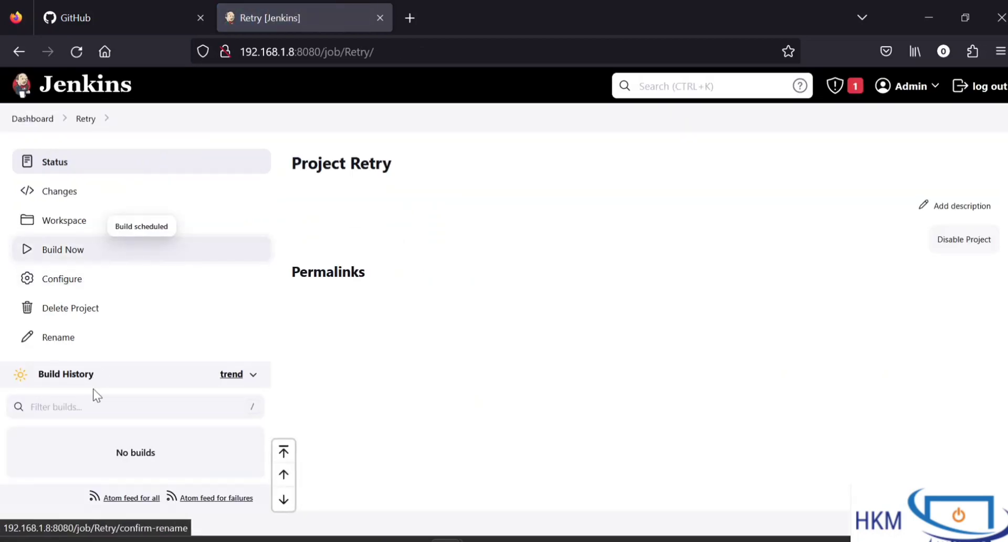
scroll(95, 389, down, 1)
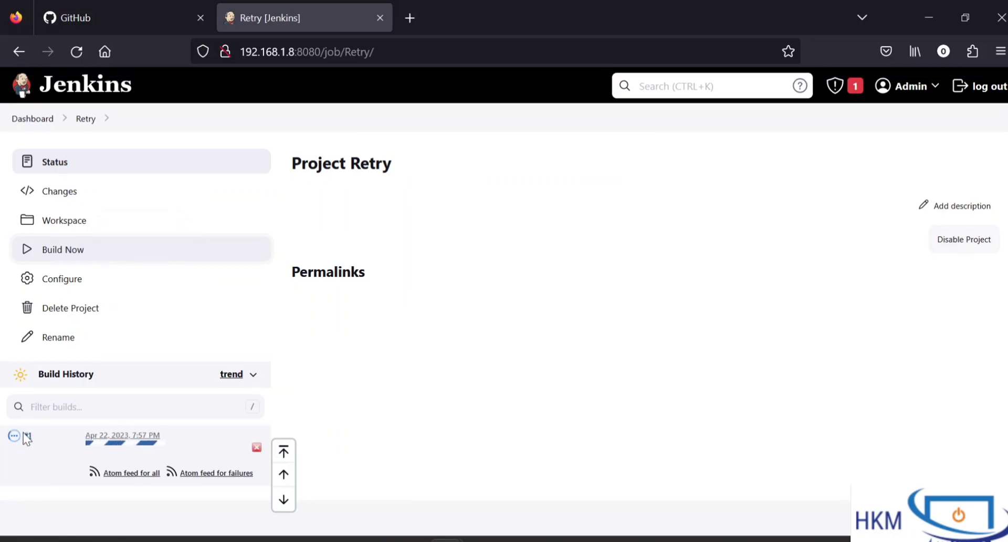
right_click(24, 435)
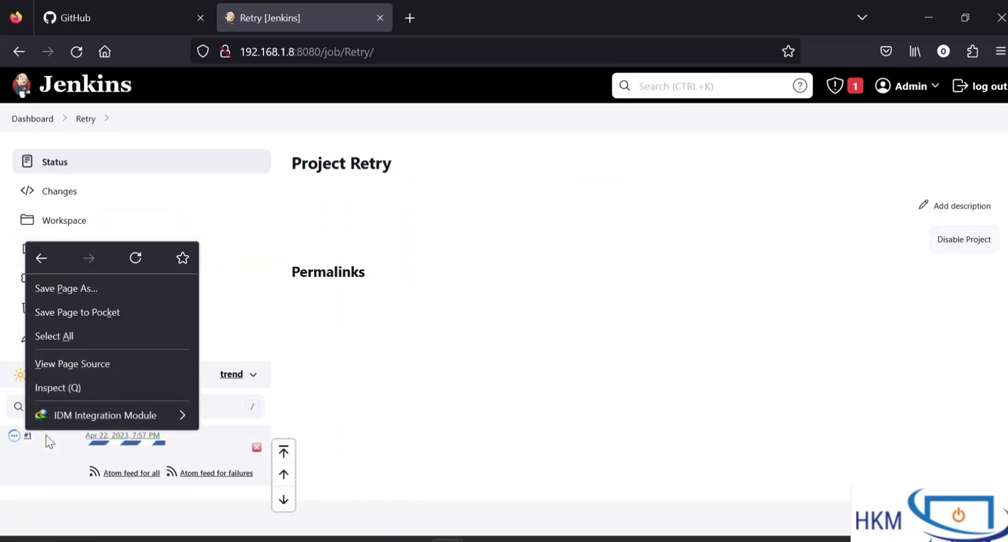
click(45, 435)
right_click(27, 436)
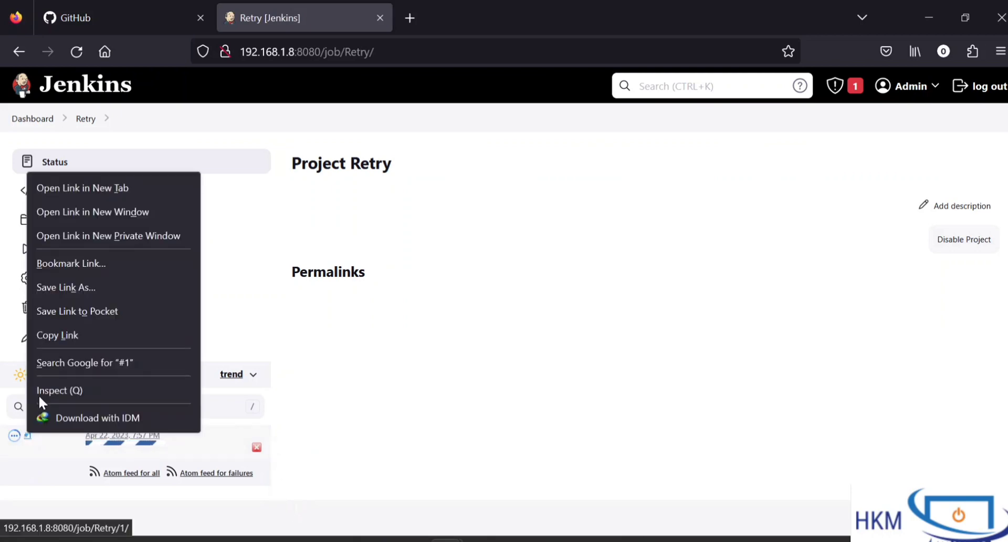
click(94, 187)
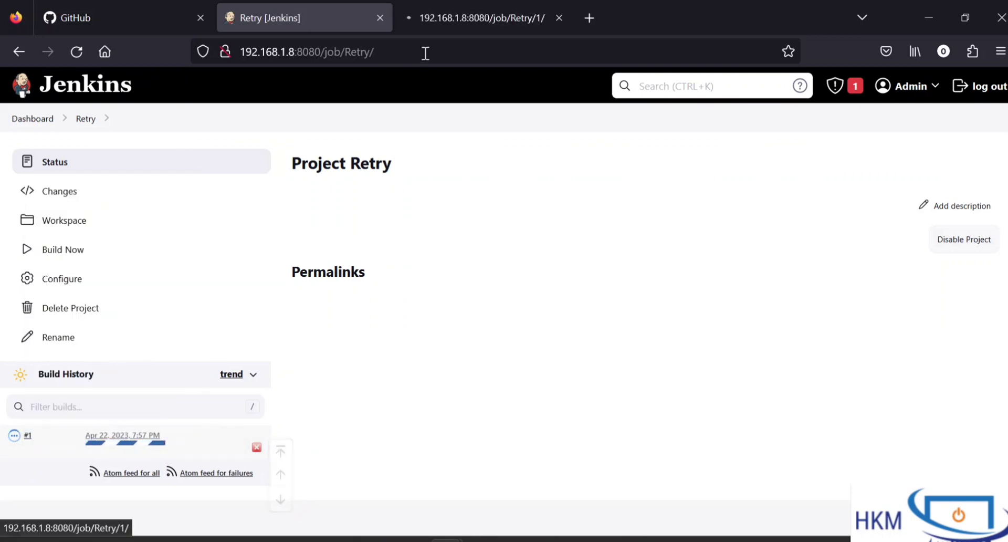
click(480, 11)
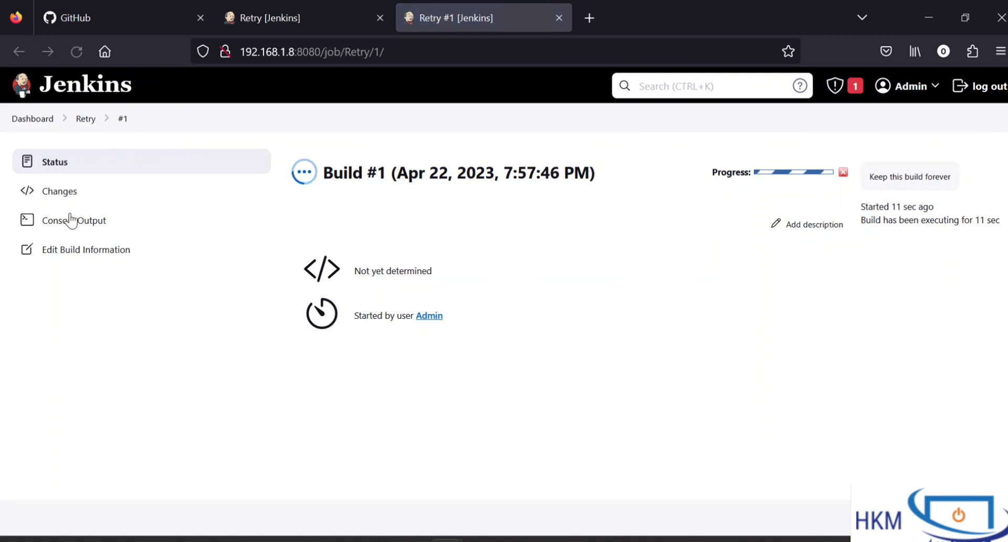
click(71, 220)
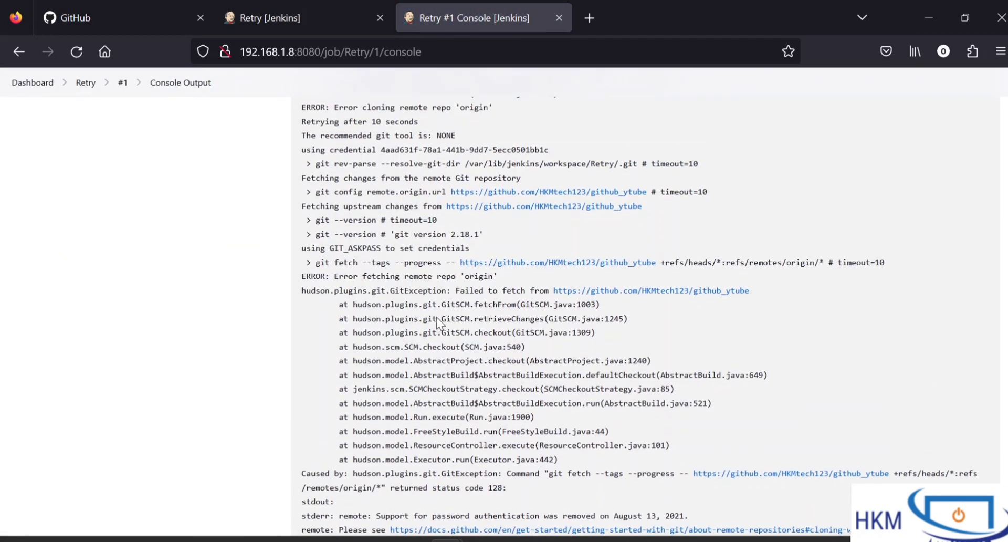
Examine build #1's console output from its beginning through the first repository clone attempt and the first retry.
scroll(437, 318, up, 15)
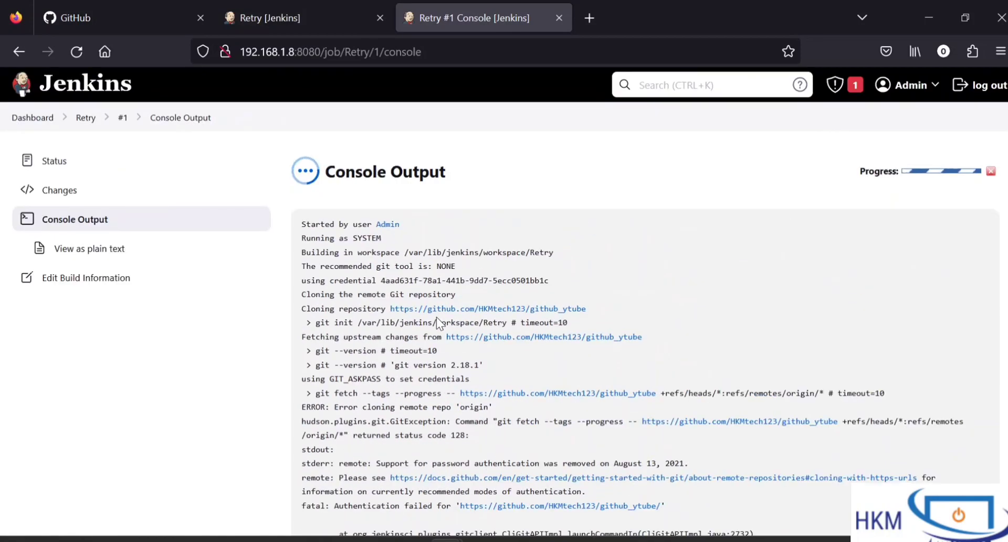
scroll(437, 322, down, 1)
drag(379, 517, 396, 405)
click(415, 406)
scroll(440, 407, down, 1)
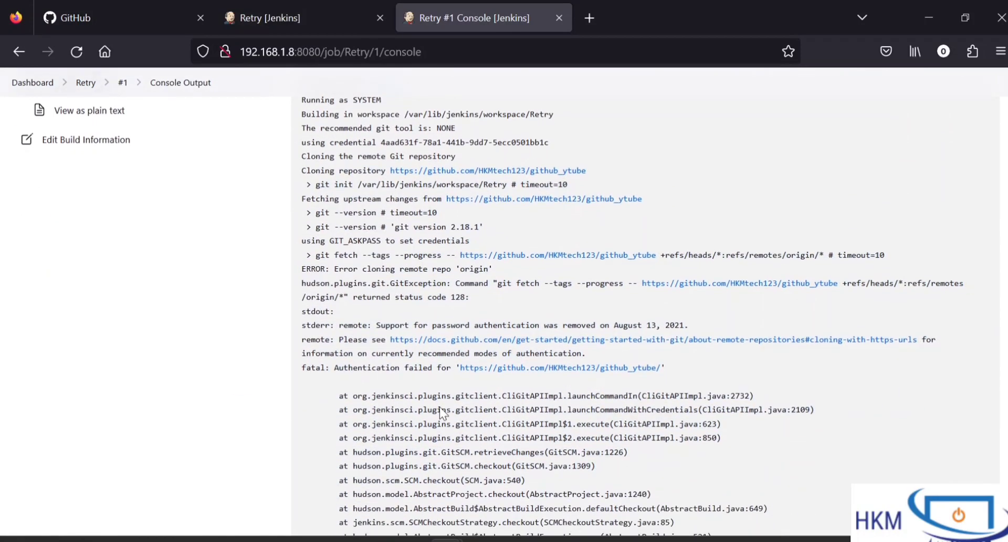
scroll(489, 412, down, 4)
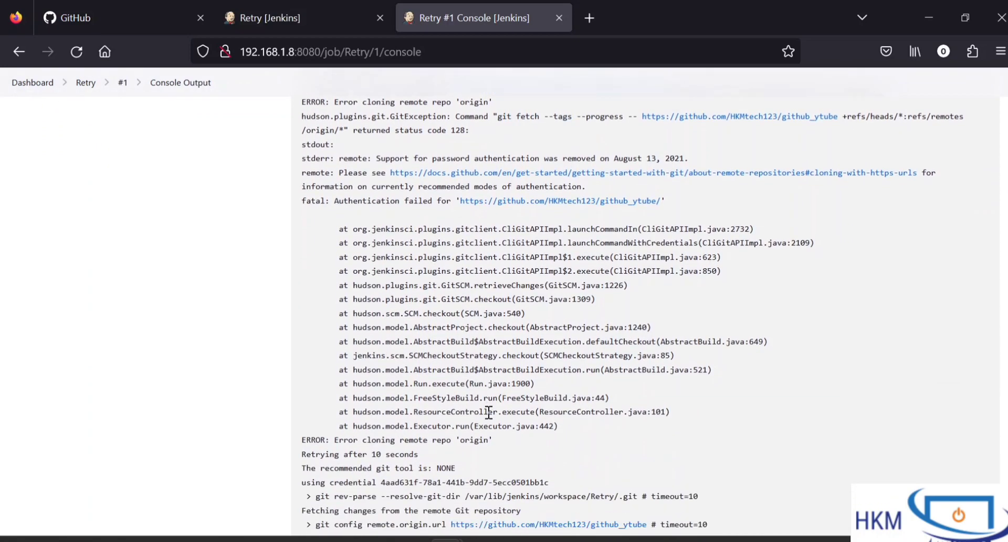
drag(330, 431, 400, 486)
scroll(432, 427, down, 1)
scroll(400, 483, down, 5)
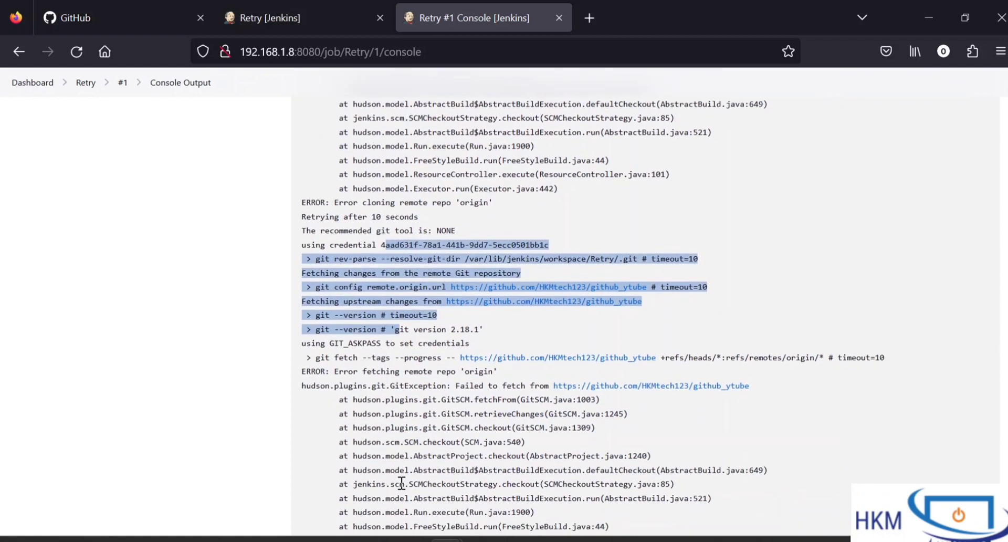
Examine the remaining fetch retries and the end of build #1's console output, checking the cause given for each attempt.
scroll(401, 482, down, 2)
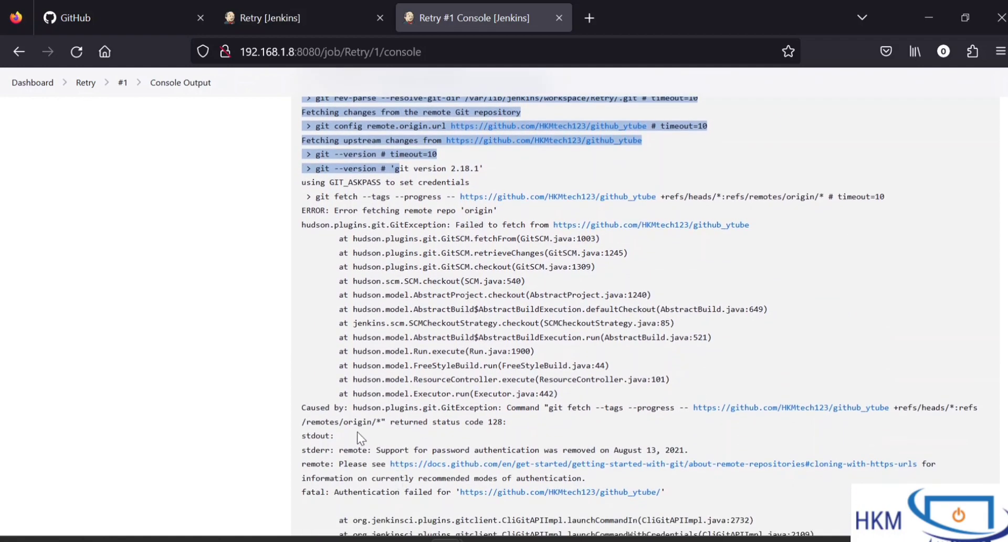
drag(344, 409, 613, 451)
scroll(612, 451, down, 4)
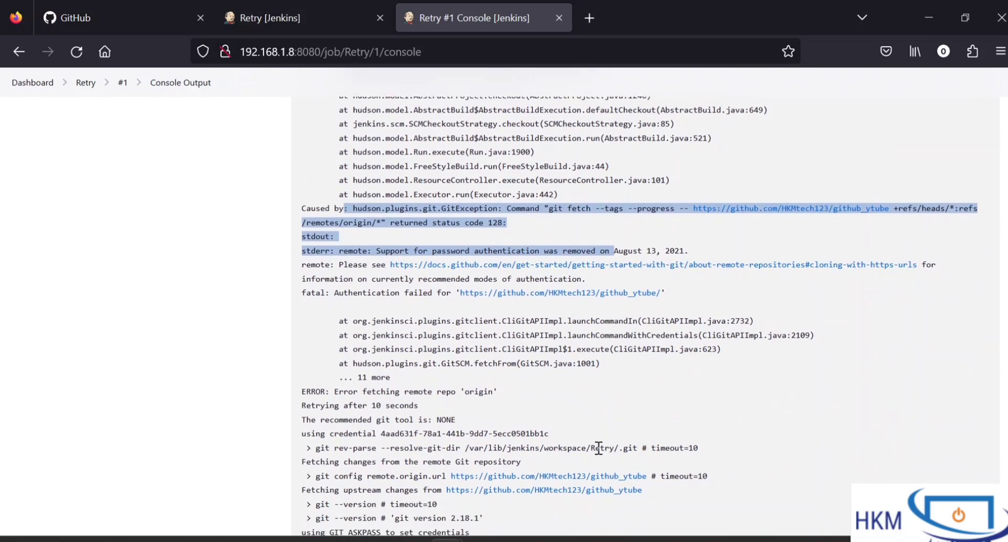
drag(368, 405, 392, 438)
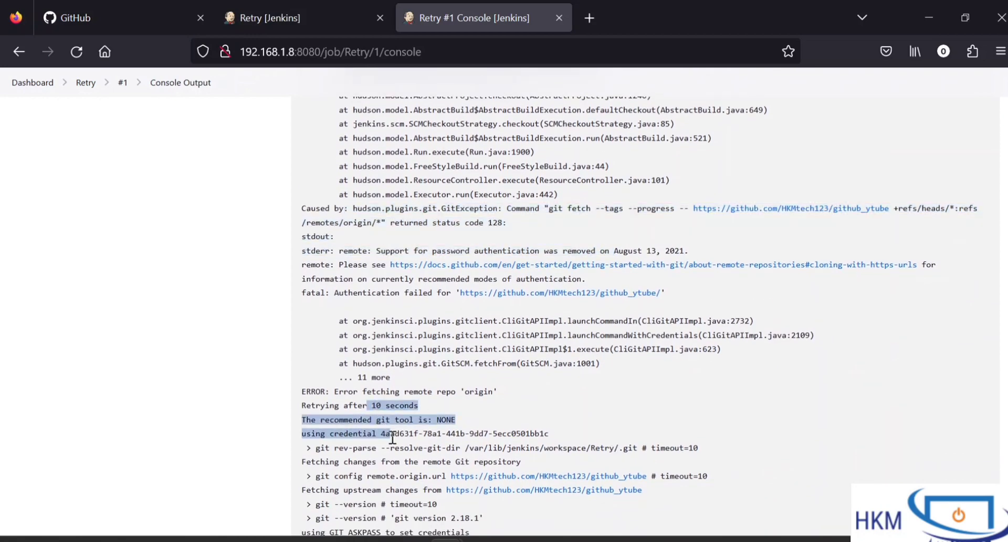
scroll(392, 439, down, 8)
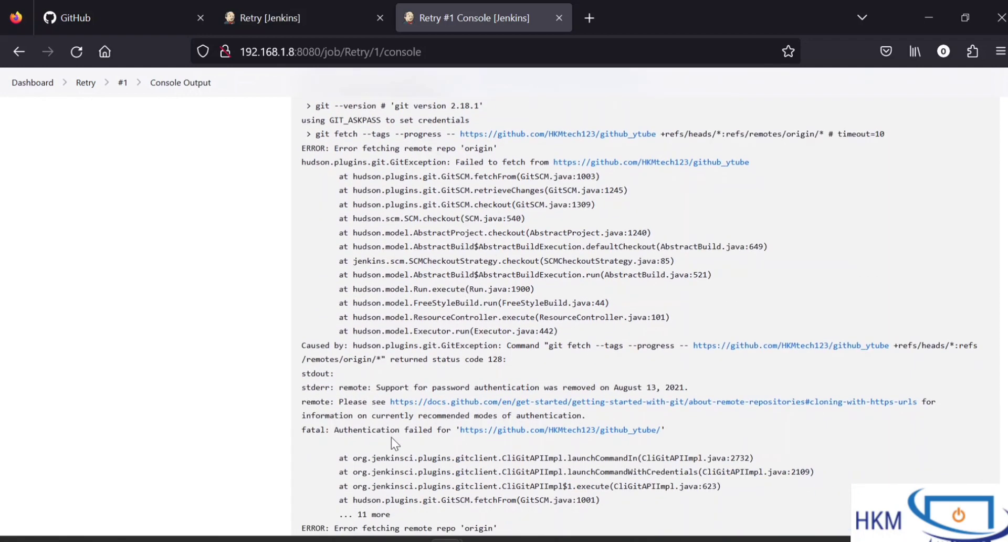
scroll(393, 443, down, 2)
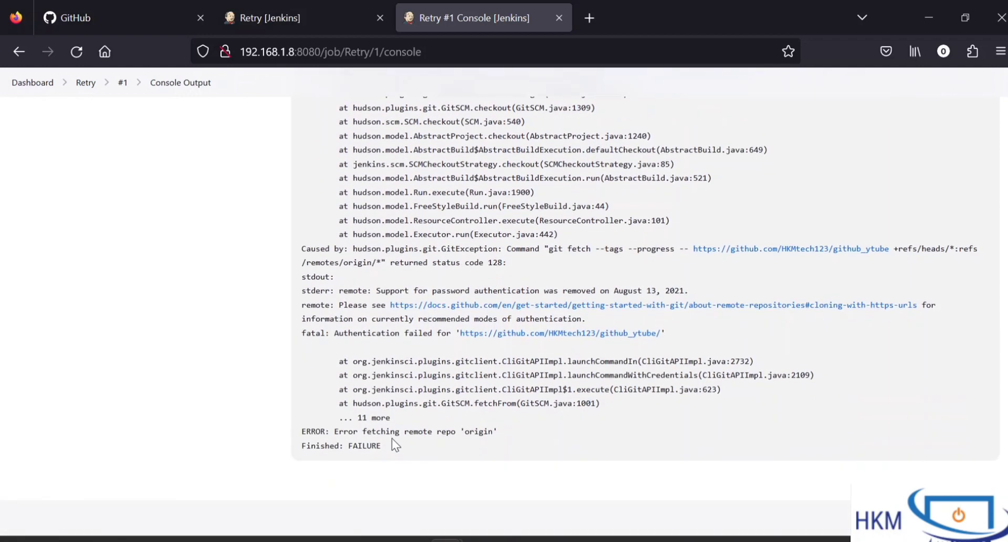
drag(392, 439, 348, 213)
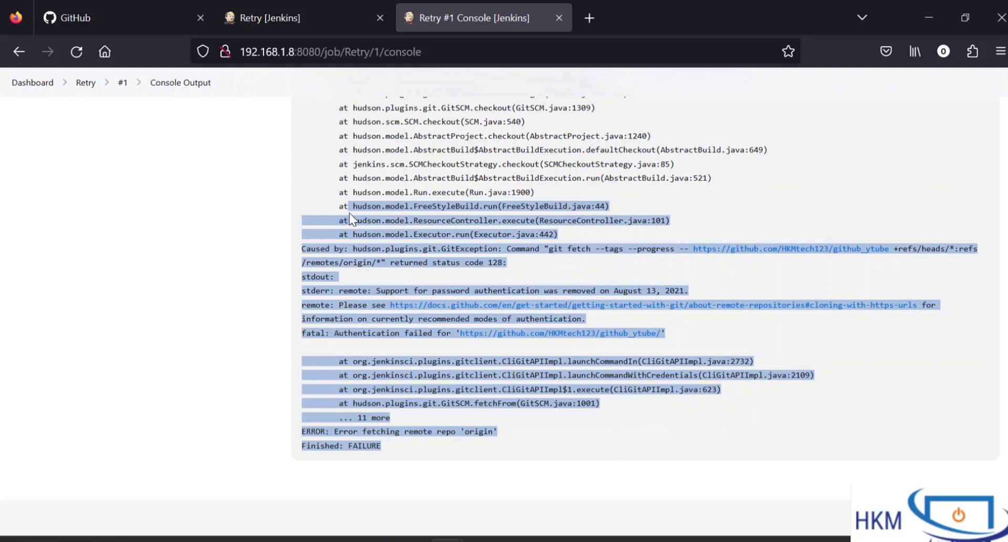
click(349, 212)
scroll(351, 212, up, 7)
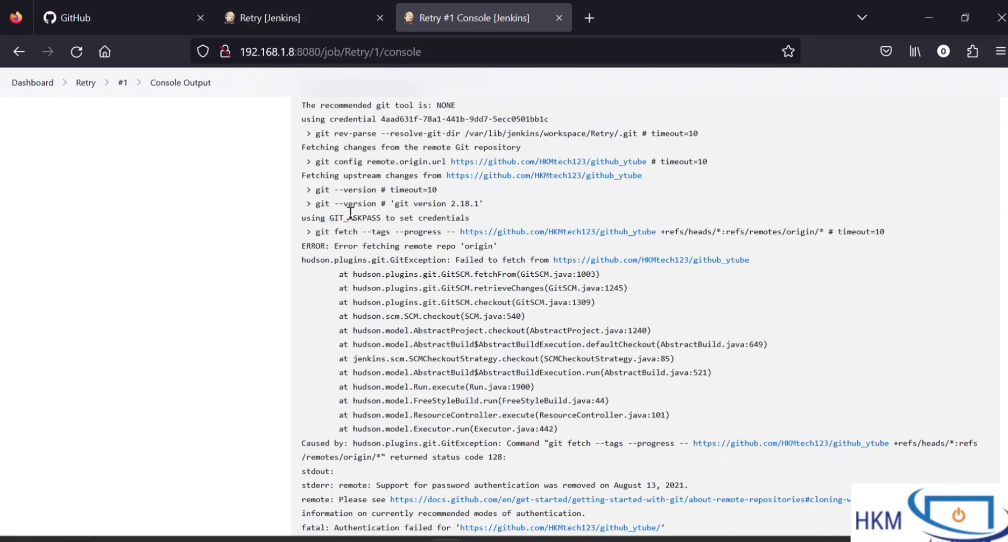
scroll(351, 213, up, 4)
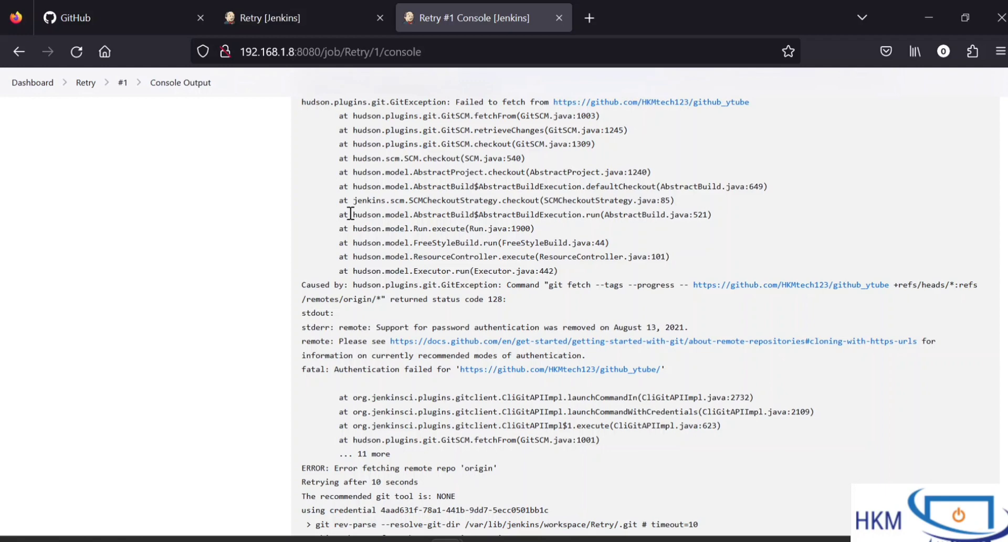
Open the Jenkins dashboard from the Retry project in a separate tab and bring up the global system configuration there.
click(251, 13)
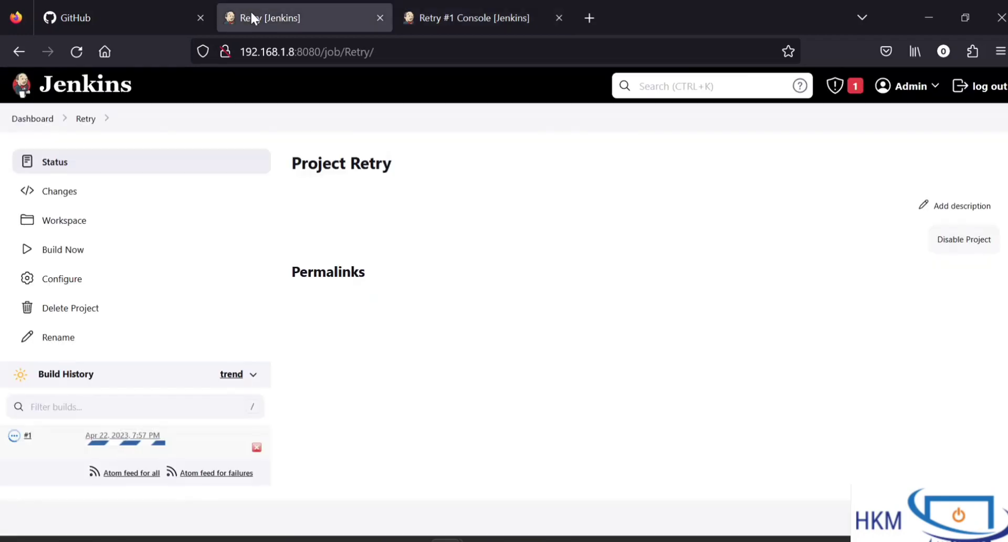
right_click(22, 124)
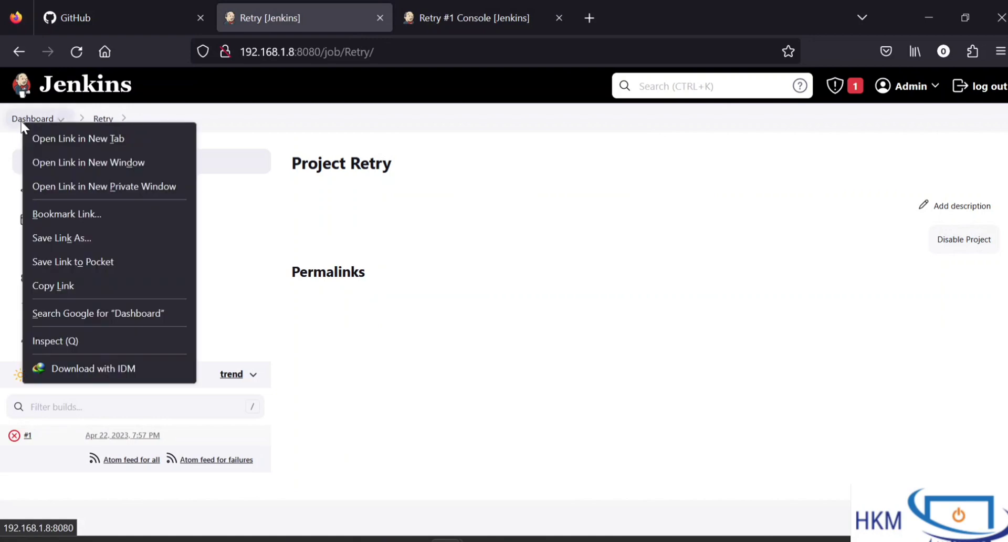
click(91, 135)
click(458, 15)
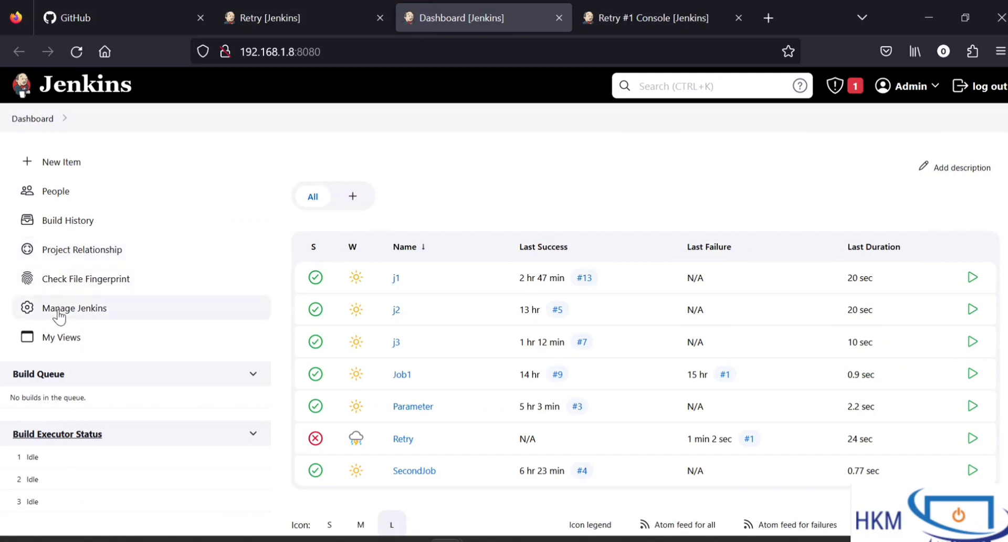
click(59, 313)
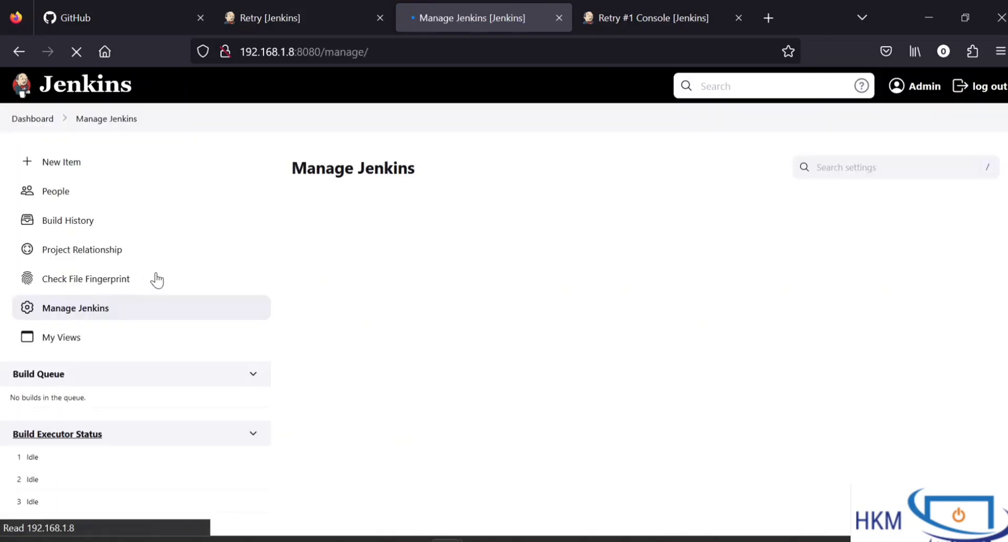
click(386, 330)
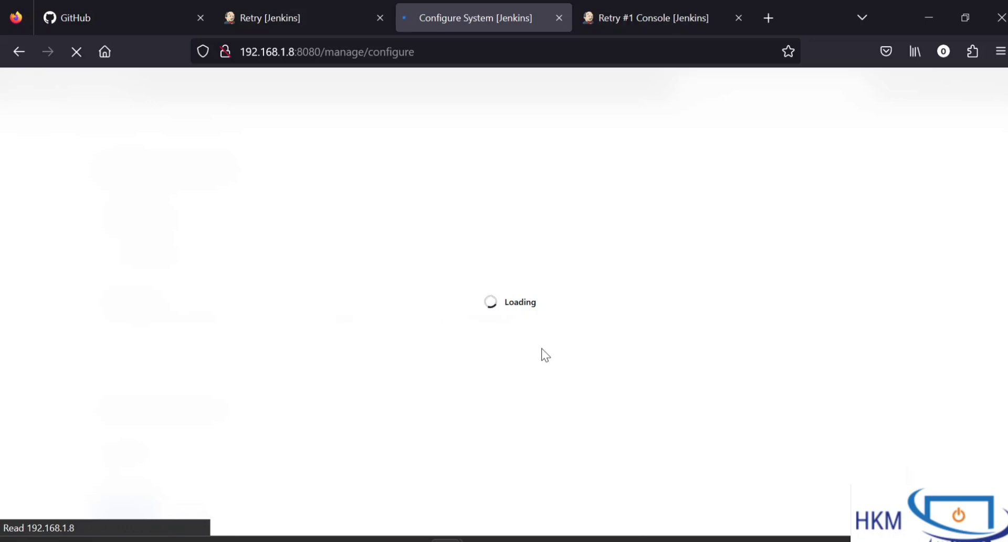
Set the global SCM checkout retry count to 2 in the system configuration.
scroll(333, 277, down, 3)
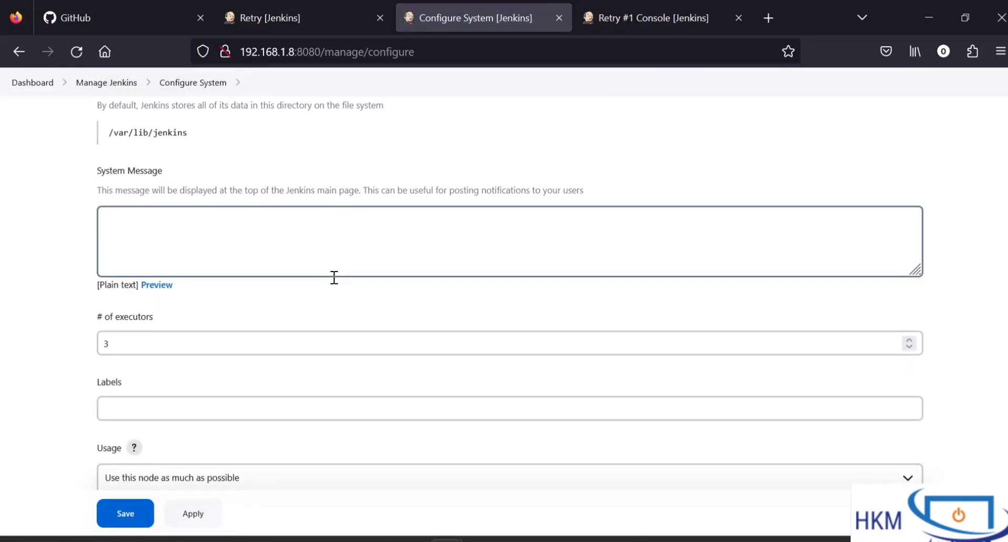
click(120, 336)
drag(120, 336, 91, 338)
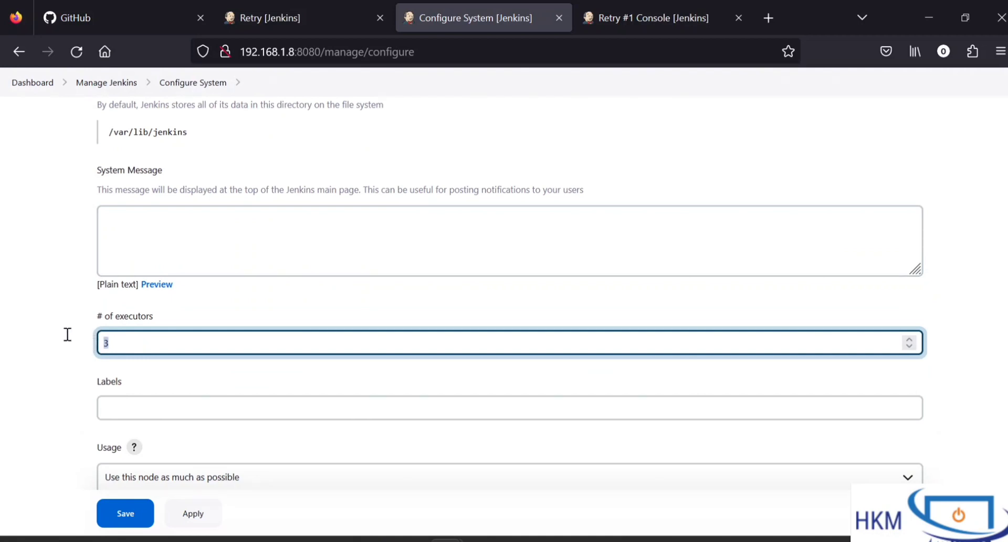
click(183, 362)
scroll(183, 361, down, 4)
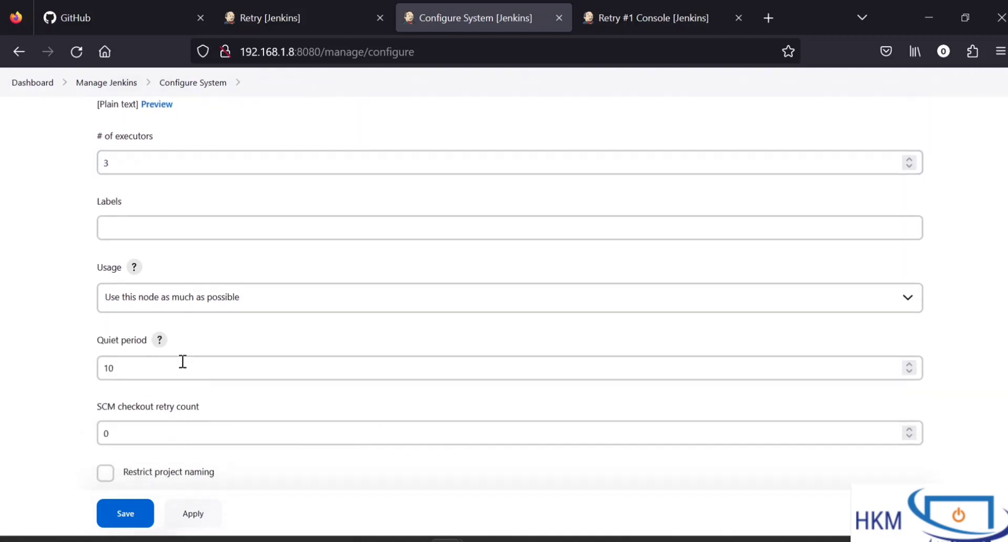
scroll(183, 361, down, 2)
drag(142, 340, 36, 311)
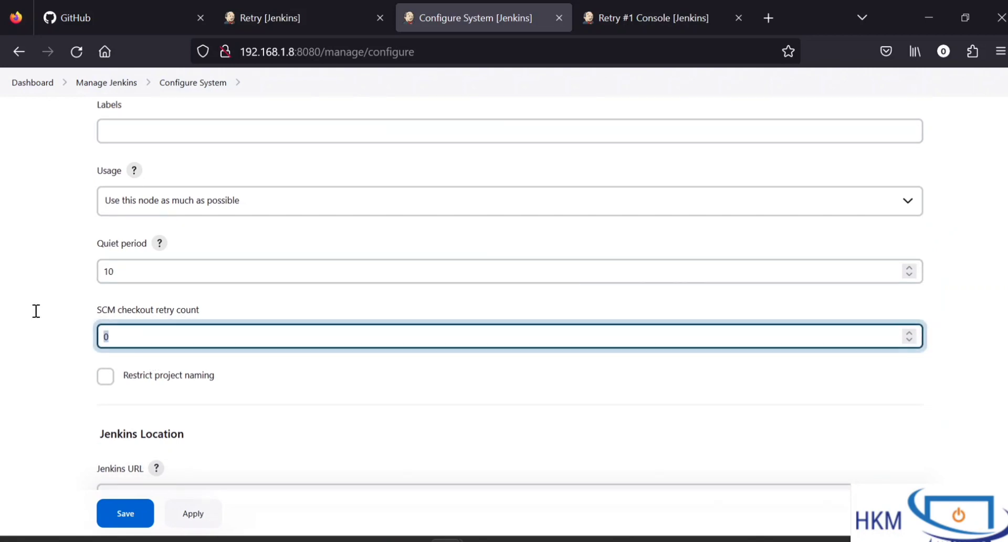
key(Up)
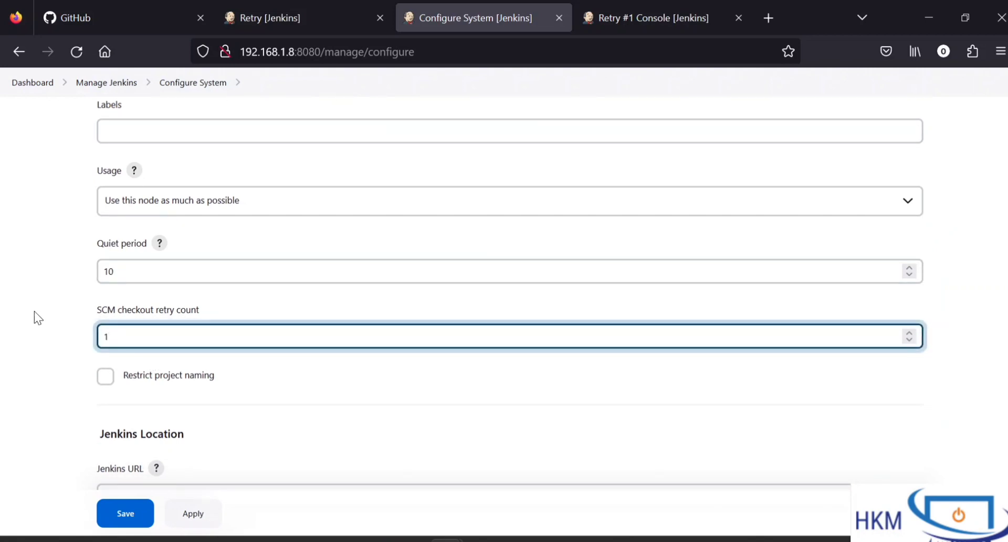
key(Up)
drag(149, 345, 81, 326)
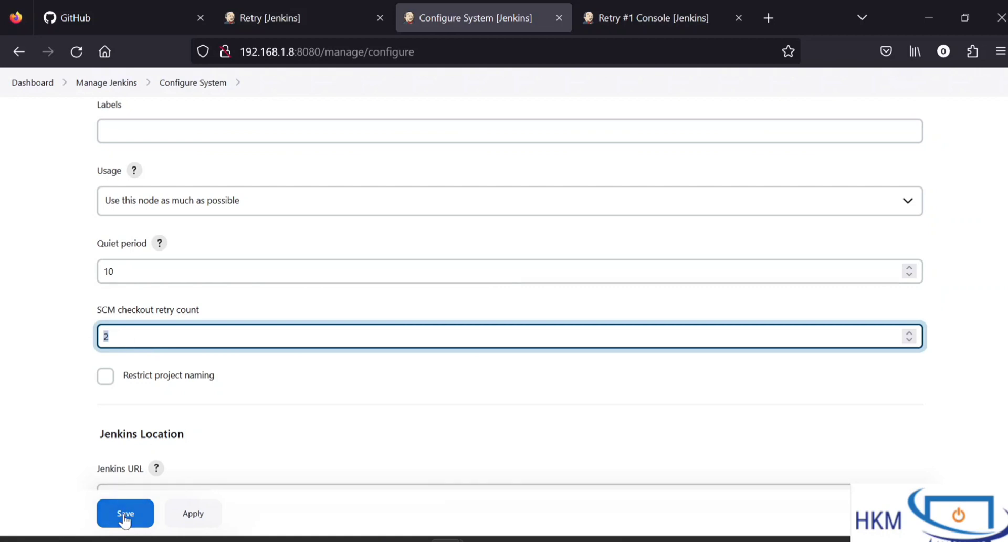